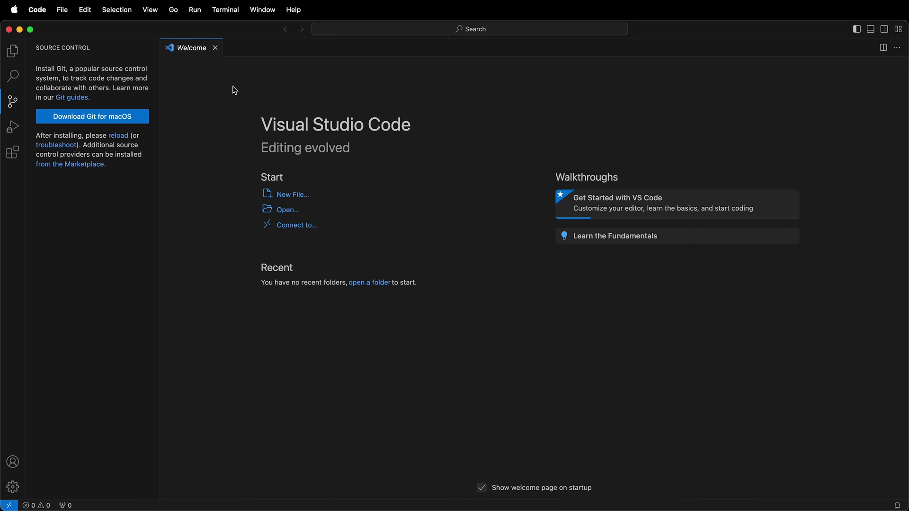
# Follow the 'Download Git for macOS' link and allow the git-scm website to open in Chrome
pyautogui.click(114, 116)
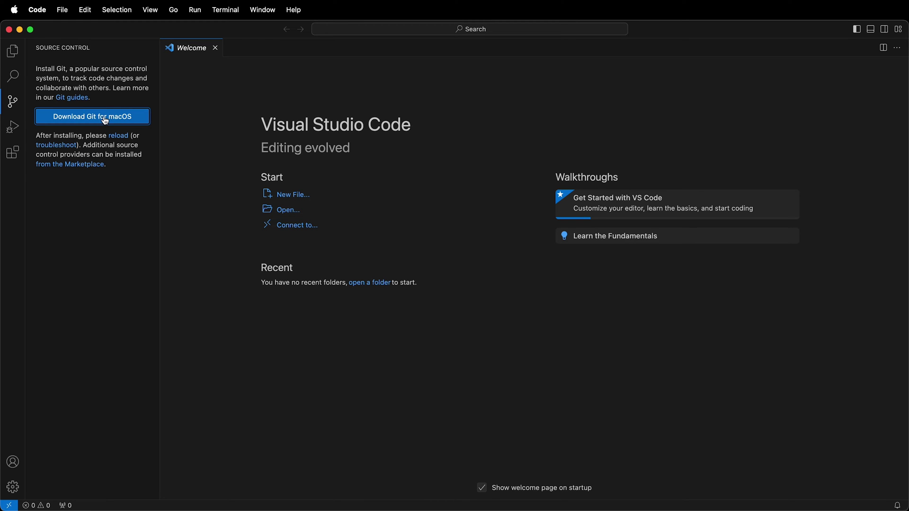
pyautogui.click(73, 120)
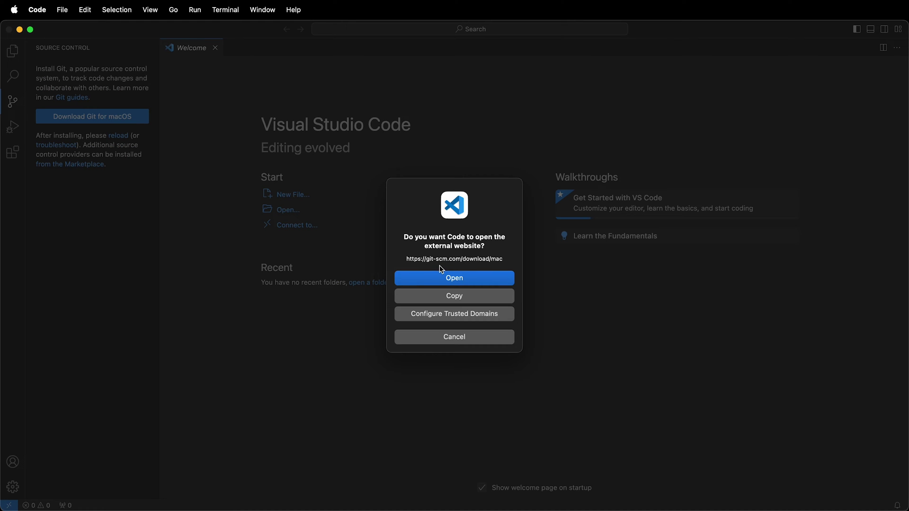
pyautogui.click(455, 278)
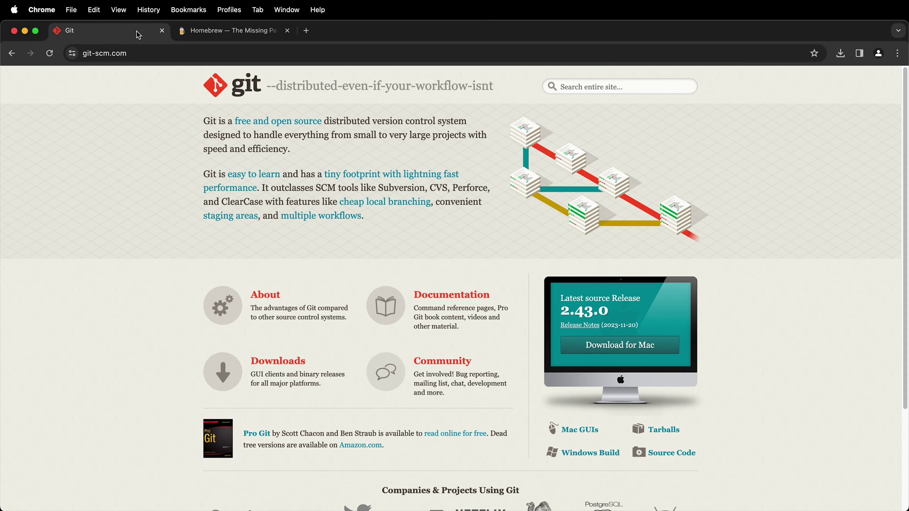
# Show the Homebrew tab in Chrome and bring up a Terminal window
pyautogui.click(230, 31)
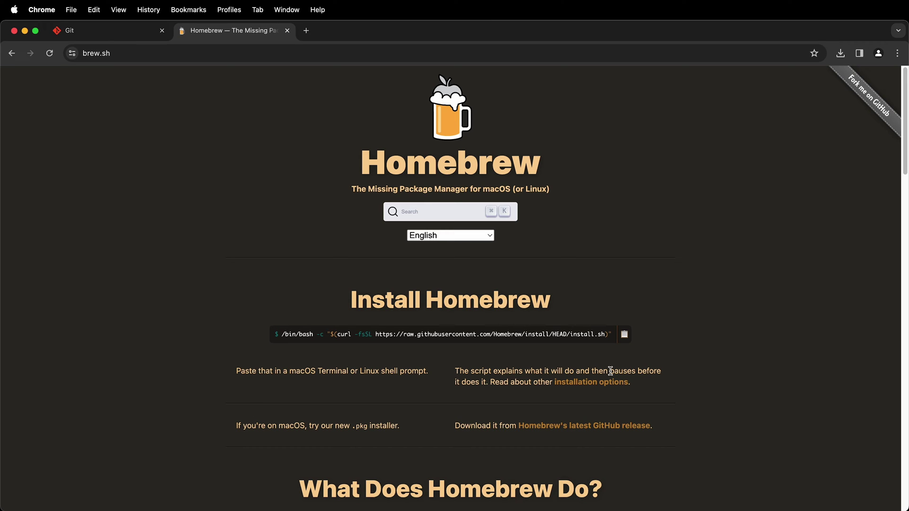
pyautogui.press('super+Tab')
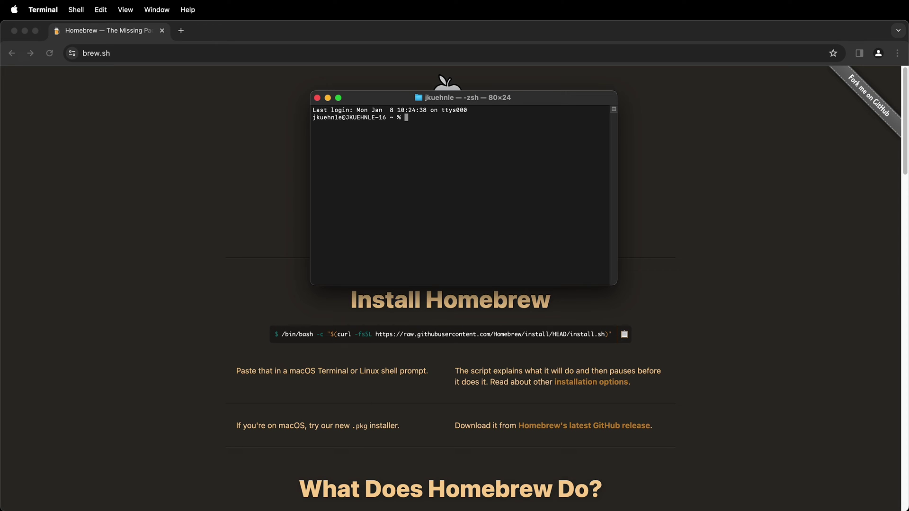
pyautogui.write('brew install git')
# Install Git with 'brew install git' and confirm it with 'git --version'
pyautogui.press('Return')
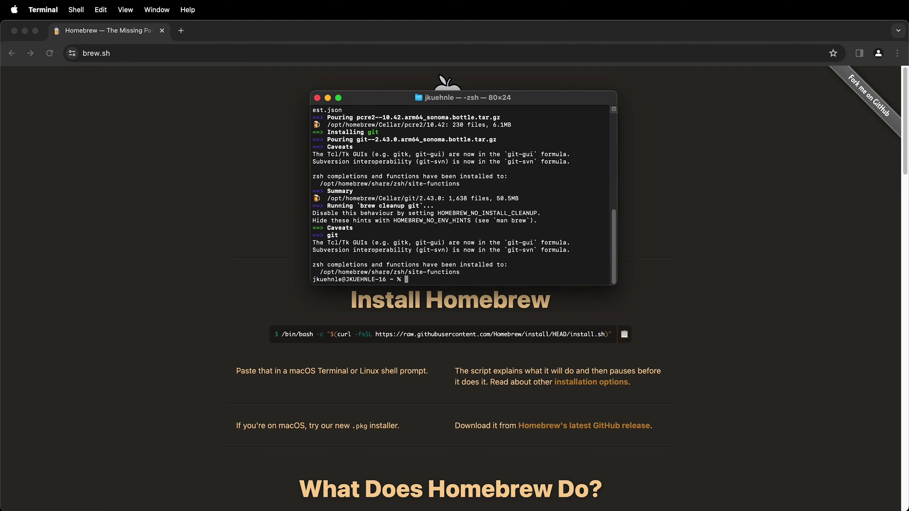
pyautogui.write('git --v')
pyautogui.write('ersion')
pyautogui.press('Return')
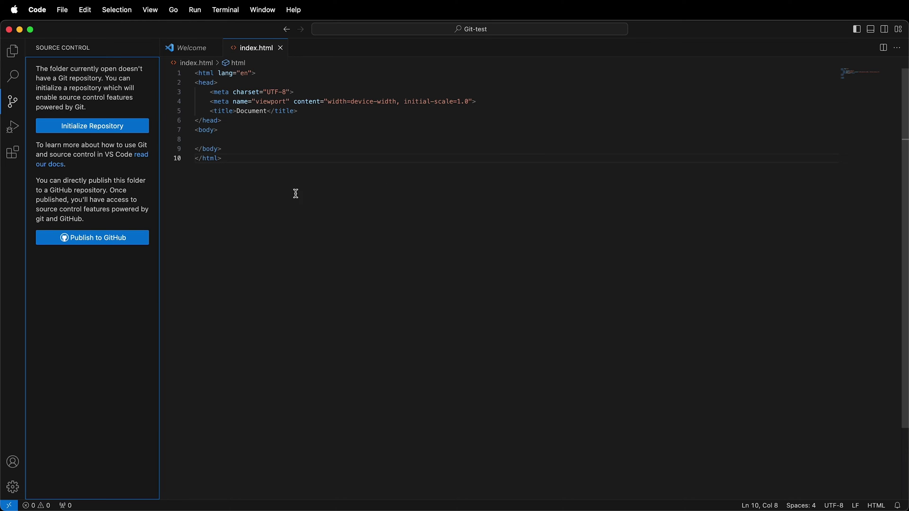
# Initialize a Git repository for the Git-test folder from the Source Control view
pyautogui.click(69, 128)
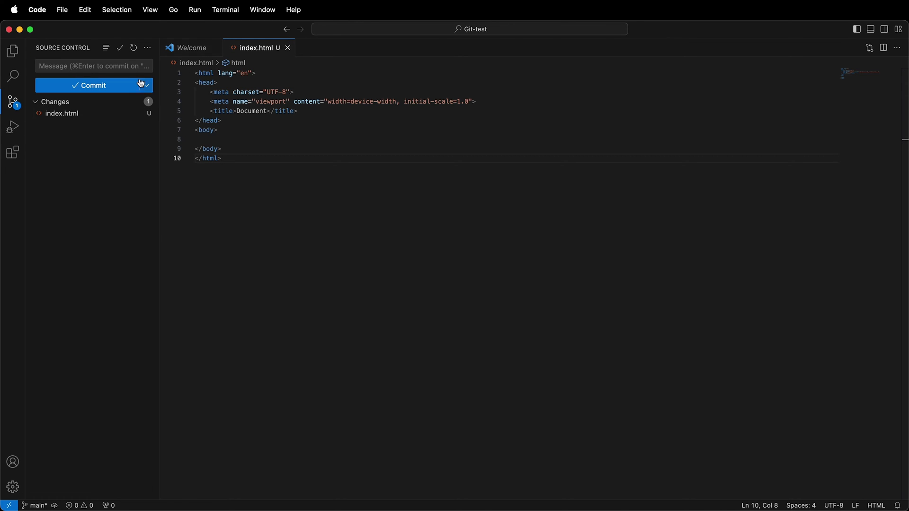
# Enter 'first commit' as the commit message and try to commit
pyautogui.click(80, 65)
pyautogui.write('first commit')
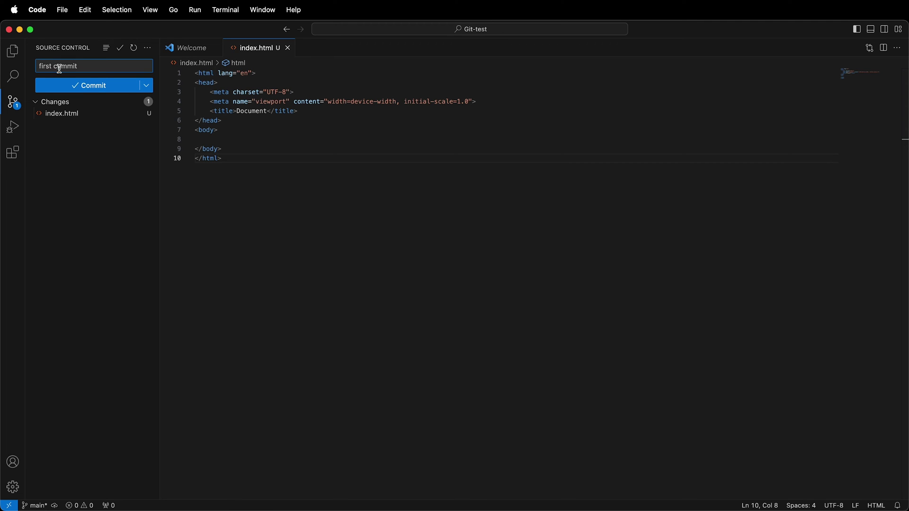
pyautogui.click(107, 85)
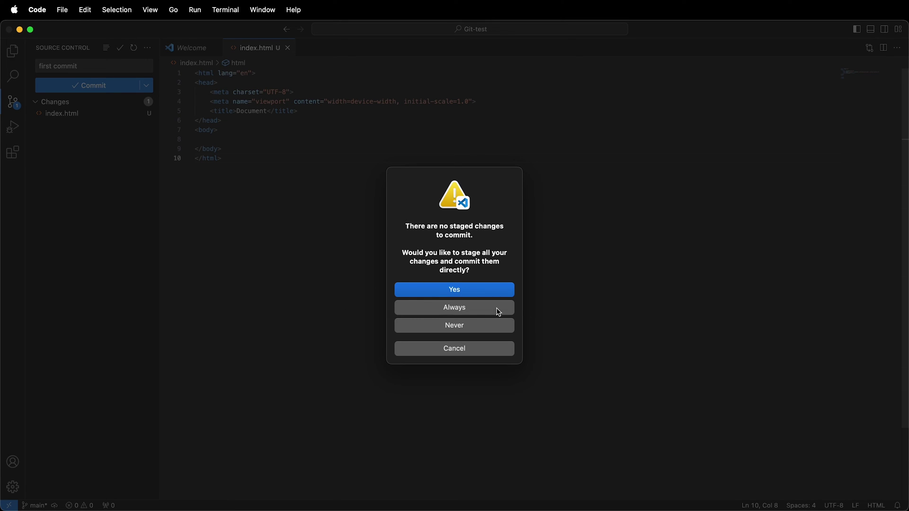
# Choose Always to stage all changes, then dismiss the missing user.name/user.email warning
pyautogui.click(467, 310)
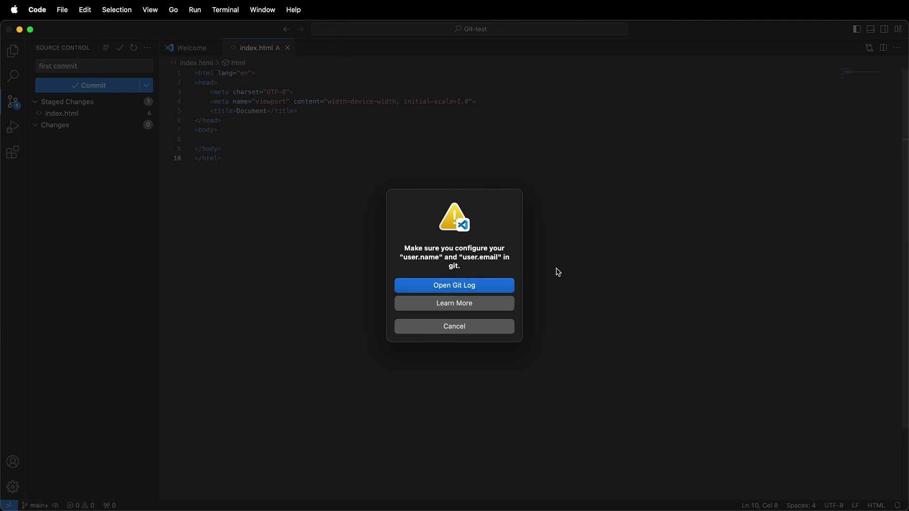
pyautogui.click(473, 328)
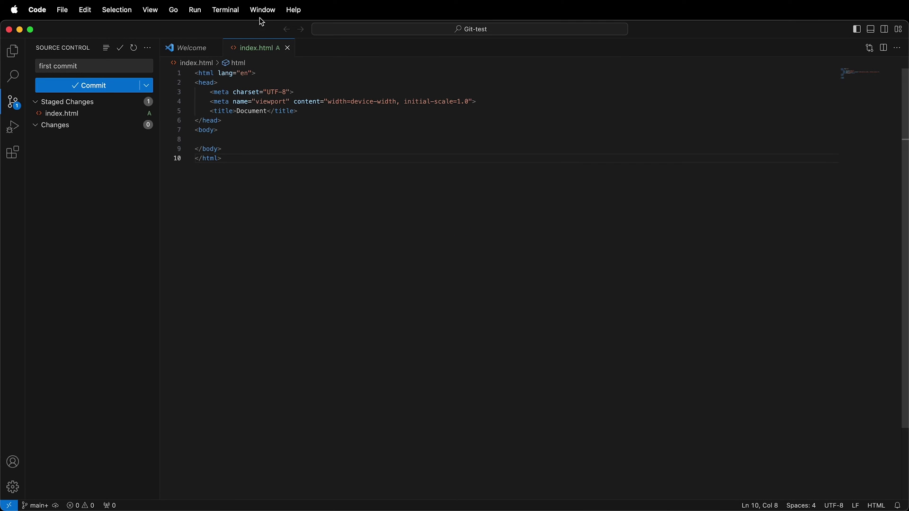
# Open a new integrated terminal and set the global Git user.name with git config
pyautogui.click(225, 10)
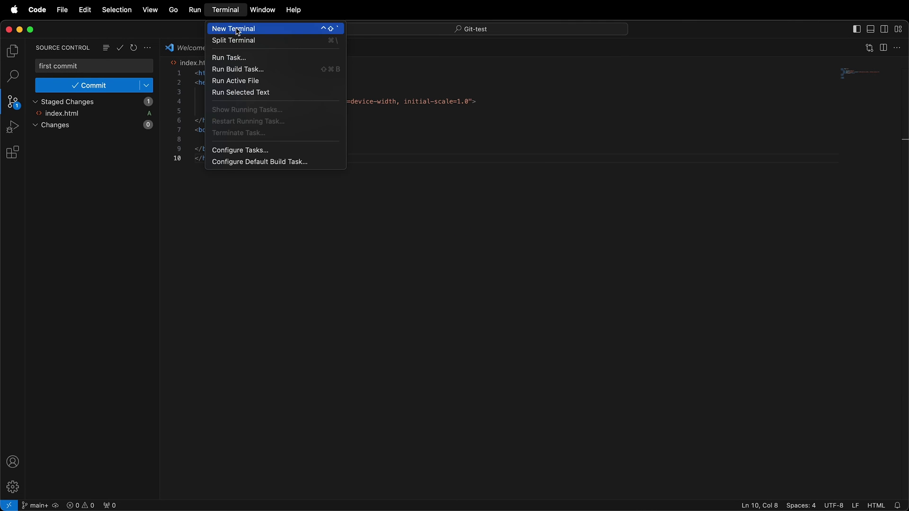
pyautogui.click(236, 30)
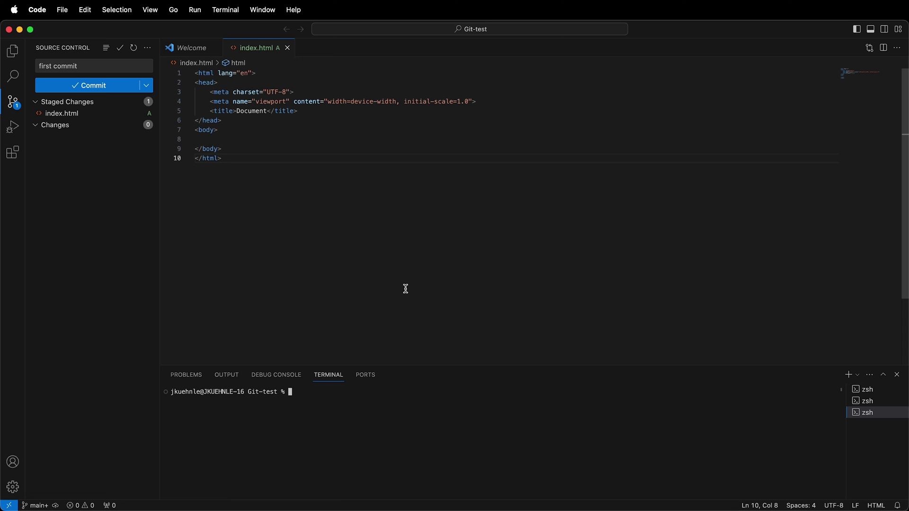
pyautogui.write('git config --')
pyautogui.write('global user.name')
pyautogui.write(' "whatmakeart"')
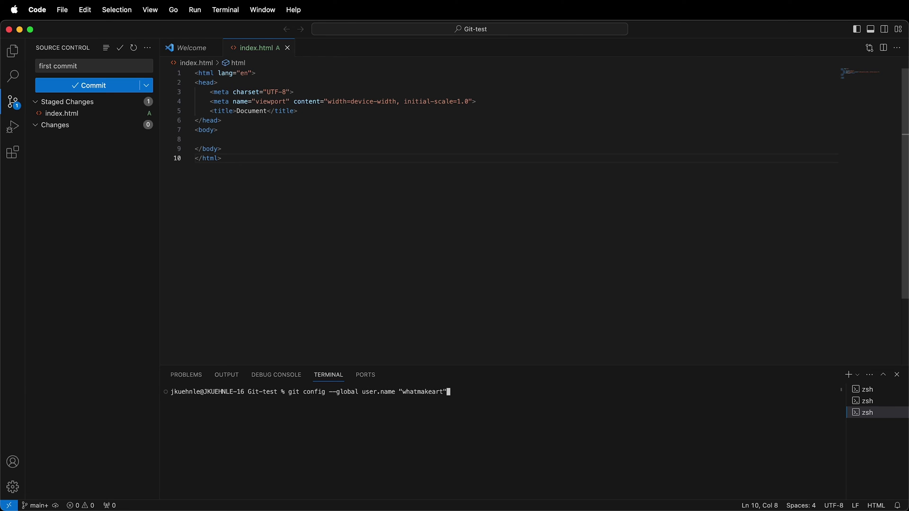
pyautogui.press('Return')
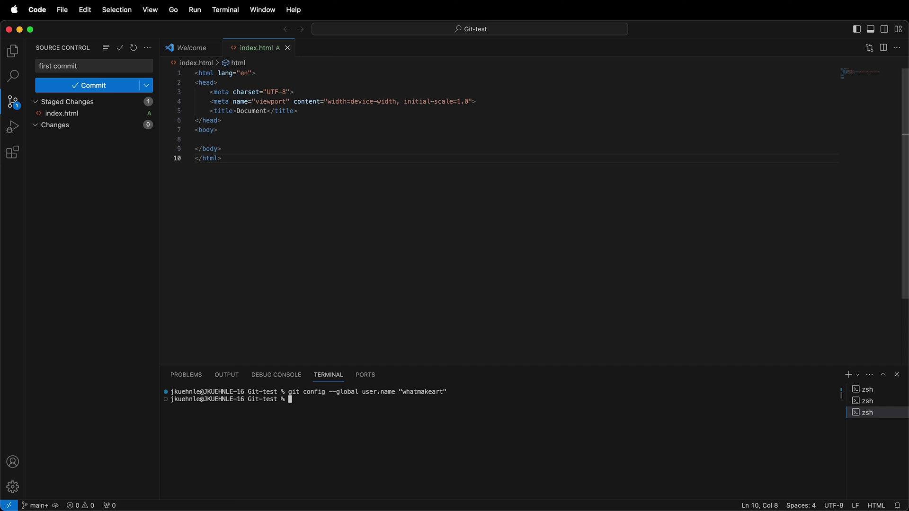
pyautogui.write('git config --global user.e')
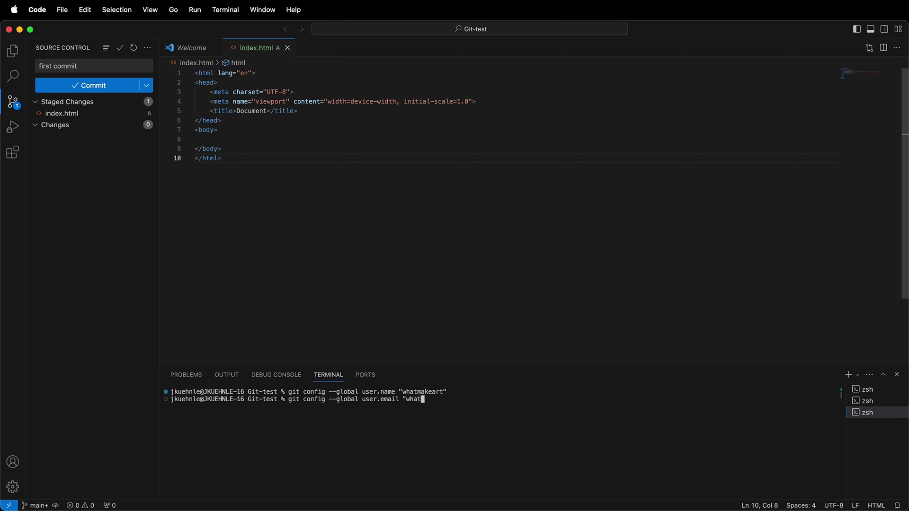
# Set the global Git user.email with 'git config --global user.email'
pyautogui.press('Return')
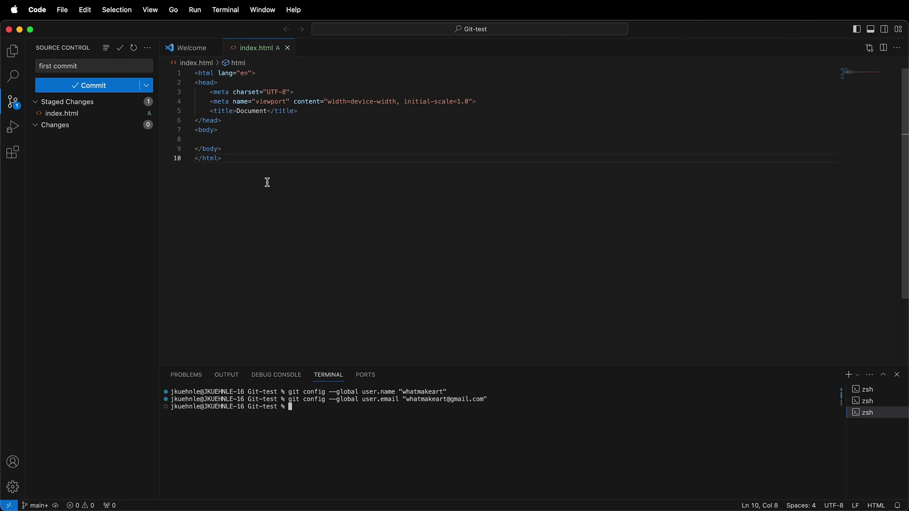
# Commit the staged index.html with the message 'first commit'
pyautogui.click(93, 85)
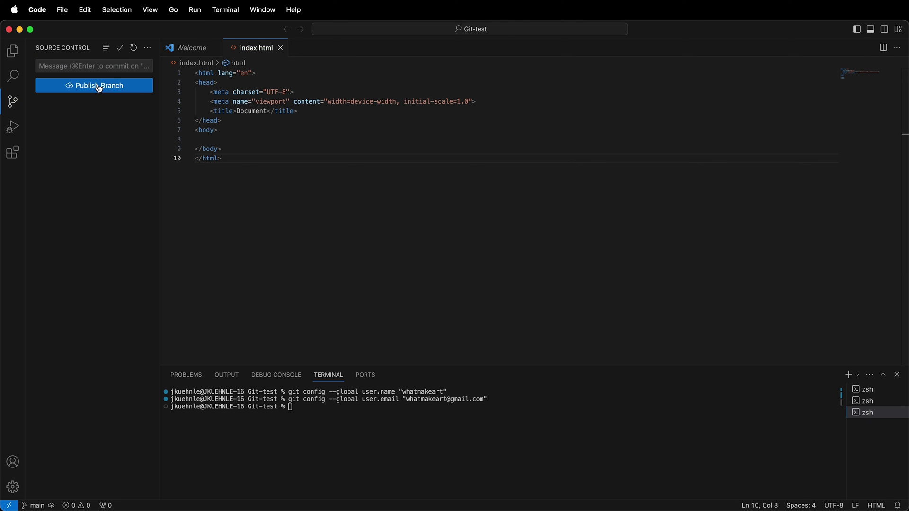